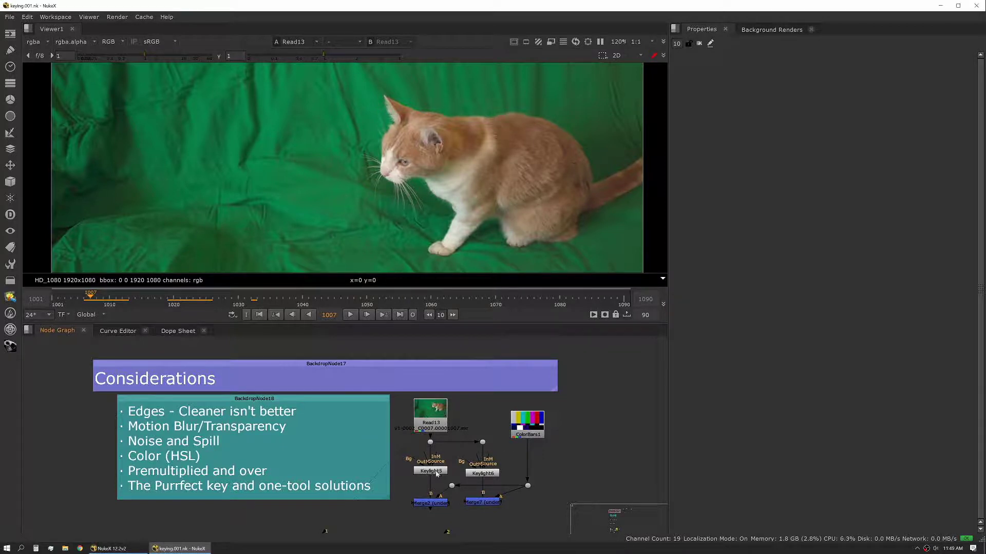
Compare the Merge2 and Merge7 cat-over-colour-bars composites across later frames.
{"action": "left_click", "coordinate": [430, 503]}
{"action": "key", "text": "1"}
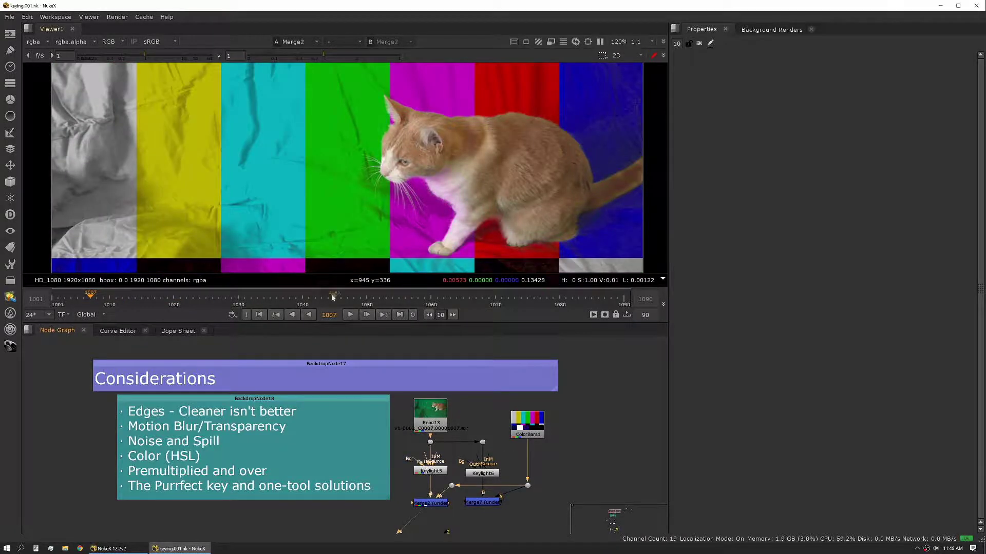
{"action": "mouse_move", "coordinate": [219, 298]}
{"action": "left_mouse_down"}
{"action": "mouse_move", "coordinate": [193, 297]}
{"action": "mouse_move", "coordinate": [212, 297]}
{"action": "left_mouse_up"}
{"action": "scroll", "coordinate": [316, 191], "scroll_direction": "up", "scroll_amount": 4}
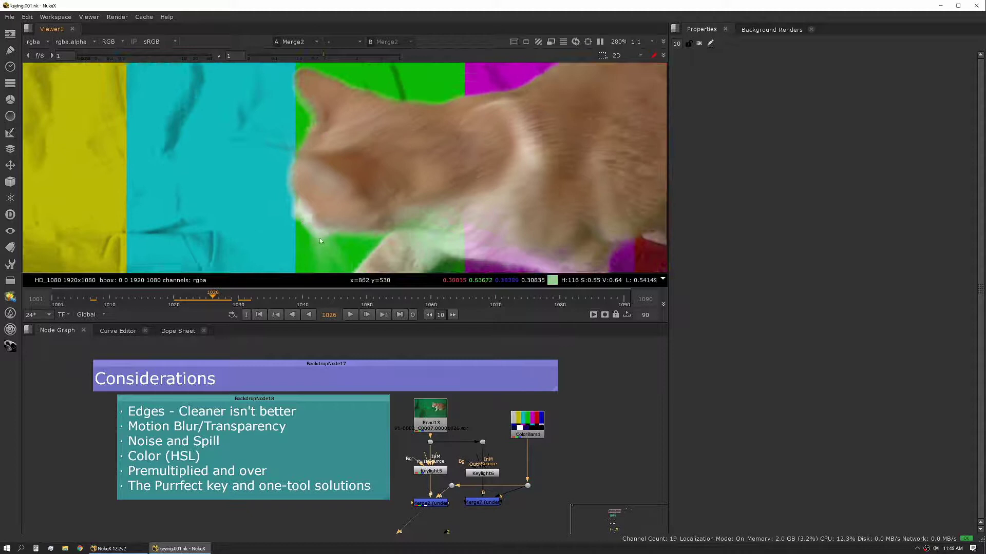
{"action": "scroll", "coordinate": [319, 239], "scroll_direction": "down", "scroll_amount": 3}
{"action": "left_click", "coordinate": [482, 502]}
{"action": "key", "text": "1"}
{"action": "scroll", "coordinate": [354, 198], "scroll_direction": "down", "scroll_amount": 2}
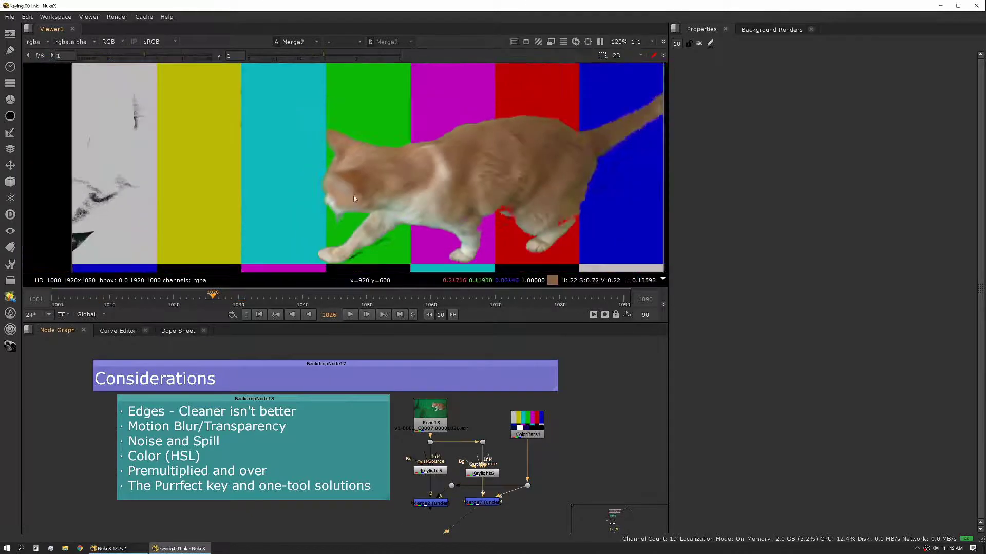
Inspect the Keylight6 and Keylight5 alpha mattes.
{"action": "left_click", "coordinate": [482, 474]}
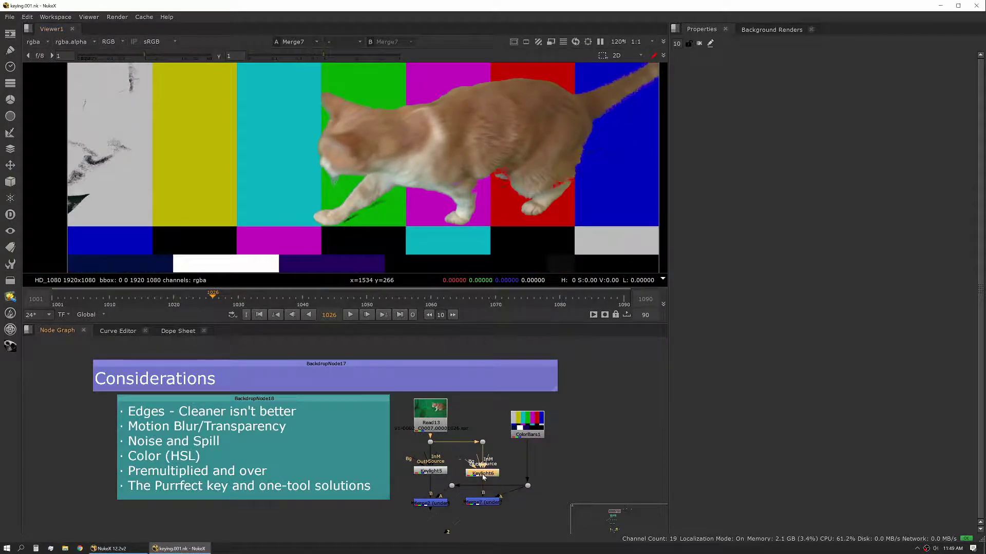
{"action": "key", "text": "1"}
{"action": "key", "text": "a"}
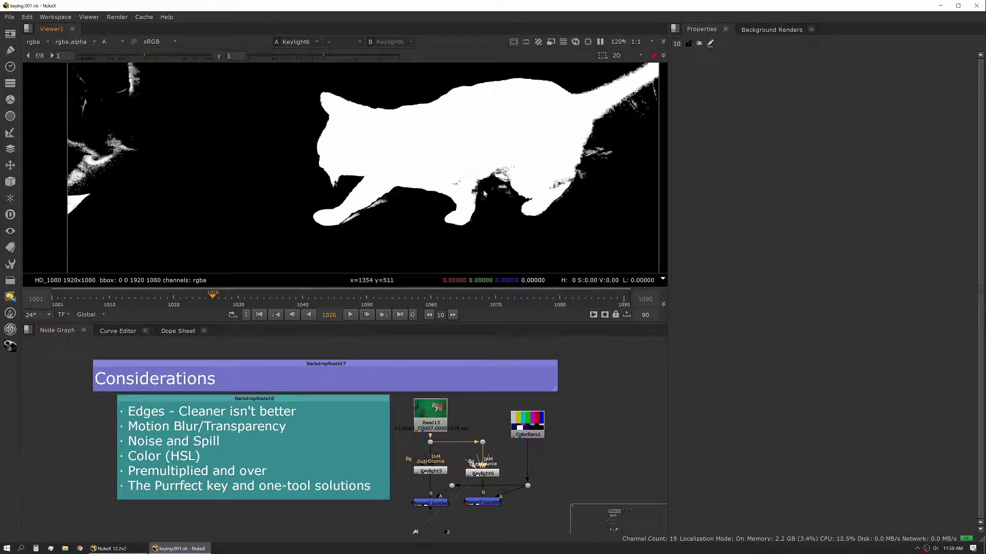
{"action": "left_click", "coordinate": [431, 471]}
{"action": "key", "text": "1"}
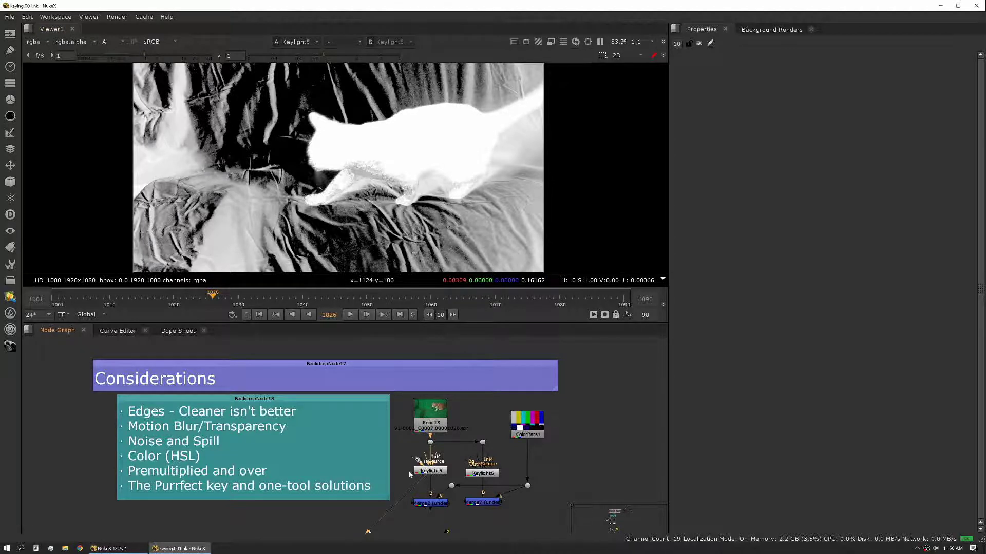
Return to the Merge2 composite and bring up Keylight5's properties.
{"action": "key", "text": "1"}
{"action": "scroll", "coordinate": [318, 144], "scroll_direction": "up", "scroll_amount": 5}
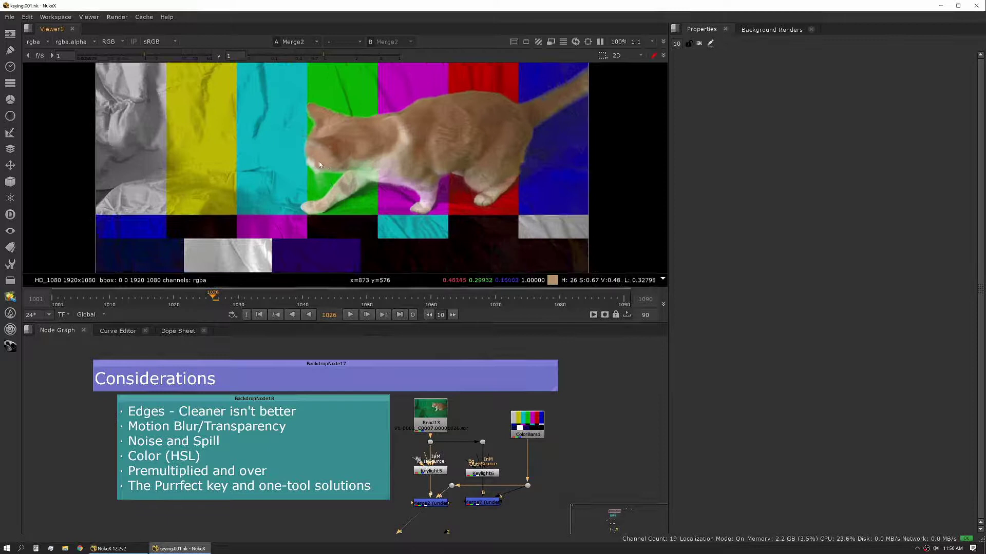
{"action": "double_click", "coordinate": [434, 471]}
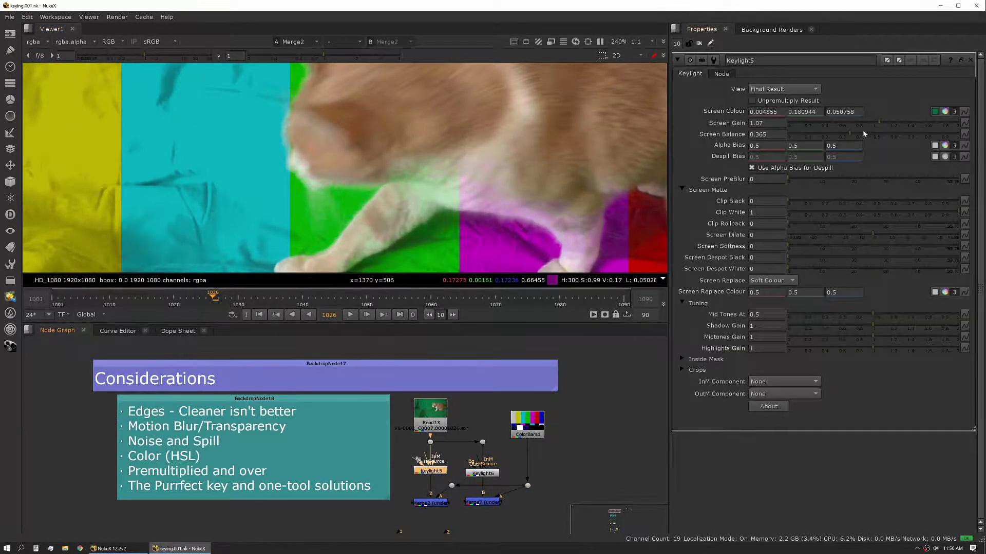
Raise Keylight5's Screen Balance to 0.485 and lower Midtones Gain below 1.
{"action": "left_click_drag", "start_coordinate": [850, 134], "coordinate": [872, 135]}
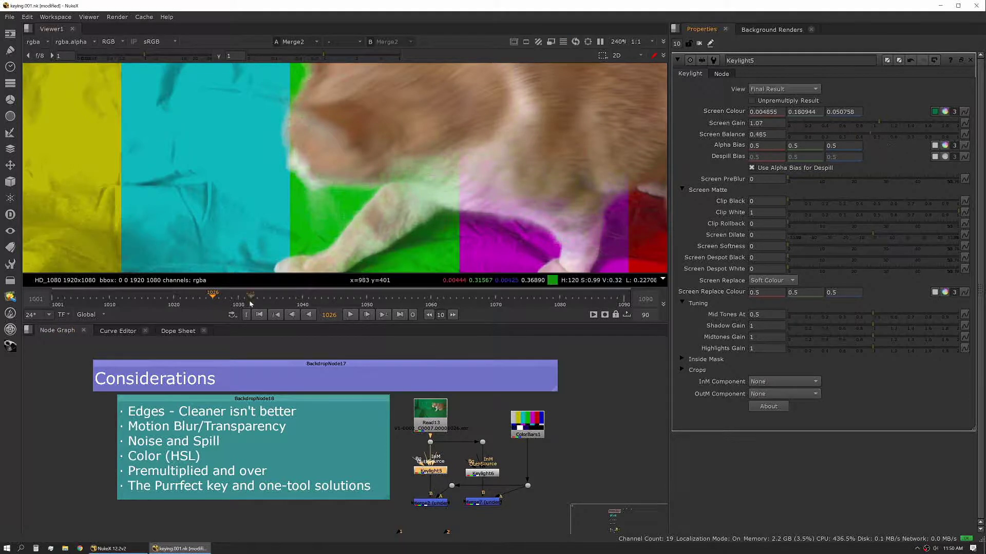
{"action": "left_click_drag", "start_coordinate": [251, 303], "coordinate": [180, 304]}
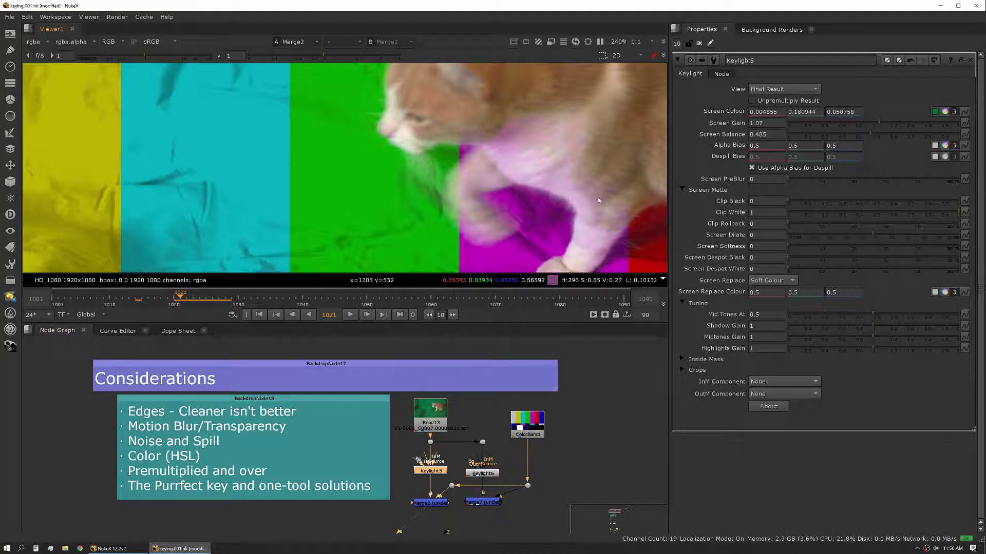
{"action": "mouse_move", "coordinate": [872, 339]}
{"action": "left_mouse_down"}
{"action": "mouse_move", "coordinate": [848, 348]}
{"action": "mouse_move", "coordinate": [880, 327]}
{"action": "left_mouse_up"}
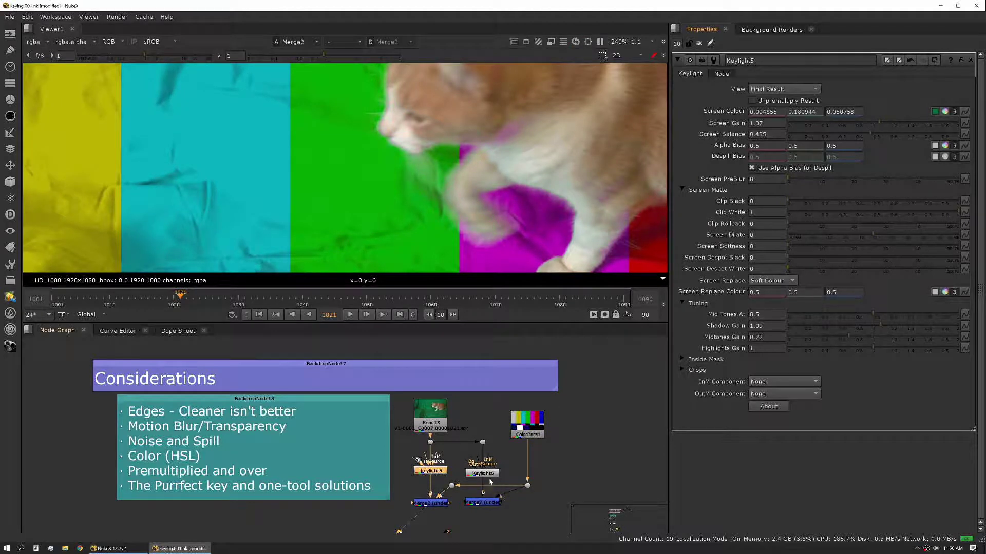
View the Merge7 cat-over-bars composite.
{"action": "left_click", "coordinate": [482, 502]}
{"action": "key", "text": "1"}
{"action": "scroll", "coordinate": [405, 190], "scroll_direction": "down", "scroll_amount": 3}
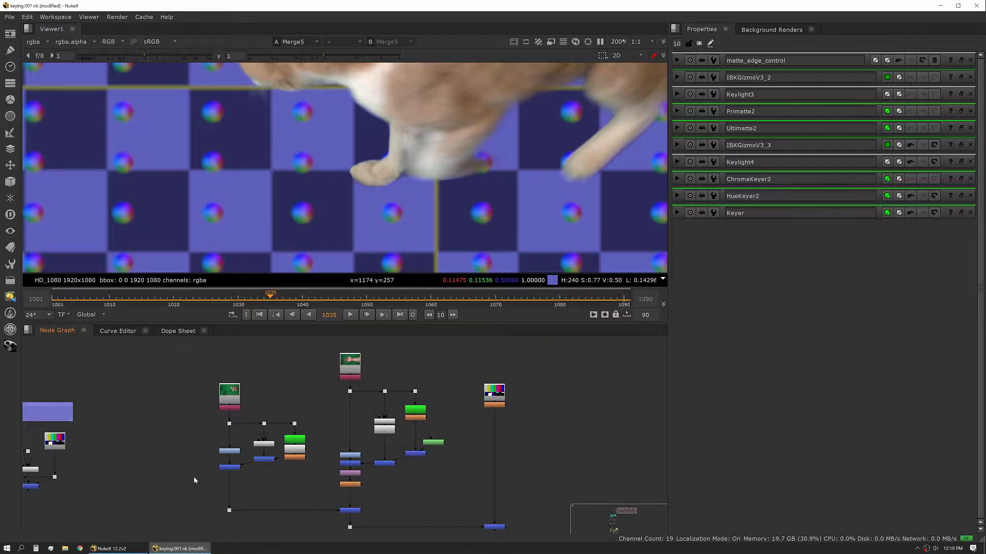
View the HueCorrect4 output in the cat's node tree.
{"action": "scroll", "coordinate": [228, 435], "scroll_direction": "up", "scroll_amount": 3}
{"action": "scroll", "coordinate": [310, 425], "scroll_direction": "down", "scroll_amount": 2}
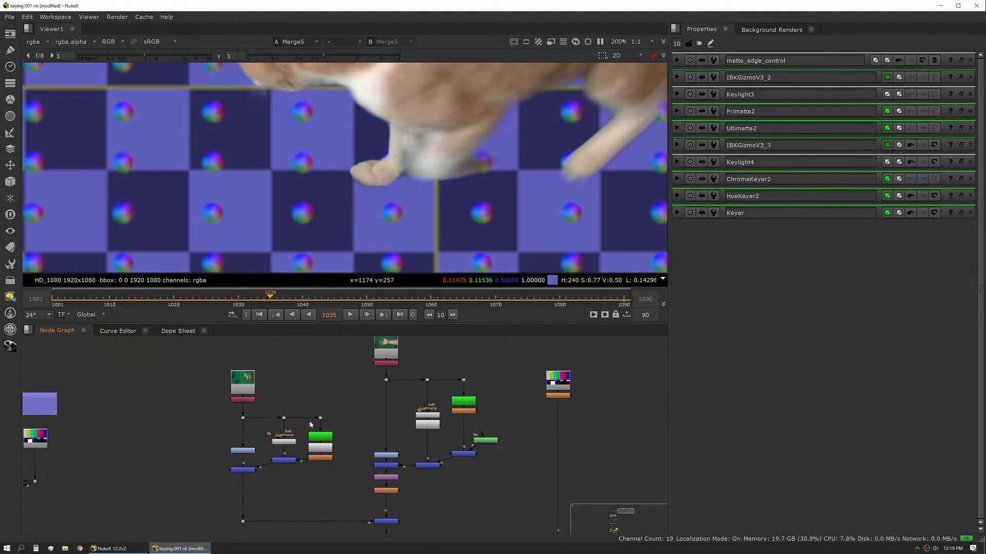
{"action": "middle_click_drag", "start_coordinate": [310, 425], "coordinate": [306, 433]}
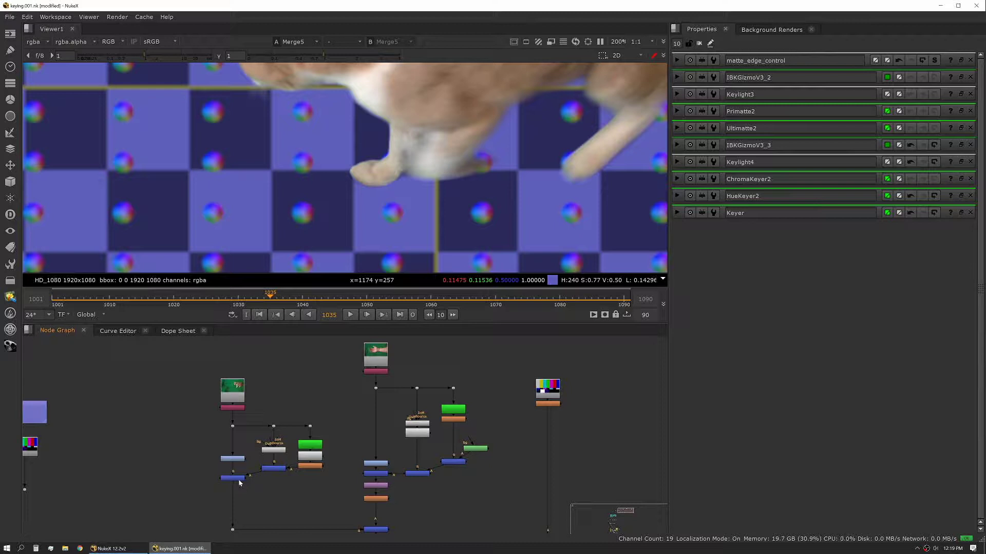
{"action": "scroll", "coordinate": [239, 465], "scroll_direction": "up", "scroll_amount": 2}
{"action": "left_click", "coordinate": [239, 460]}
{"action": "key", "text": "1"}
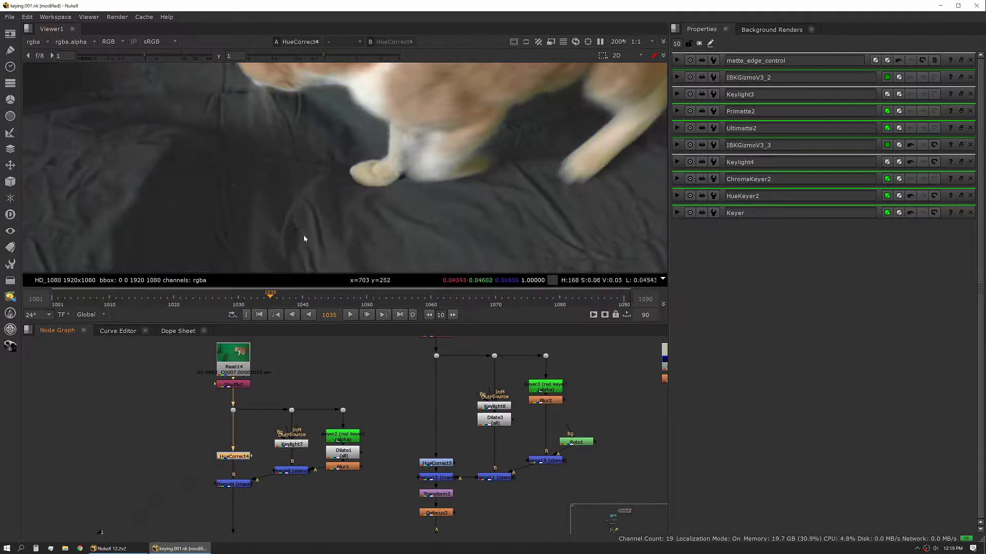
{"action": "scroll", "coordinate": [298, 191], "scroll_direction": "down", "scroll_amount": 2}
Check the Keylight7 alpha matte and the Keyer2 matte.
{"action": "left_click", "coordinate": [291, 444]}
{"action": "key", "text": "1"}
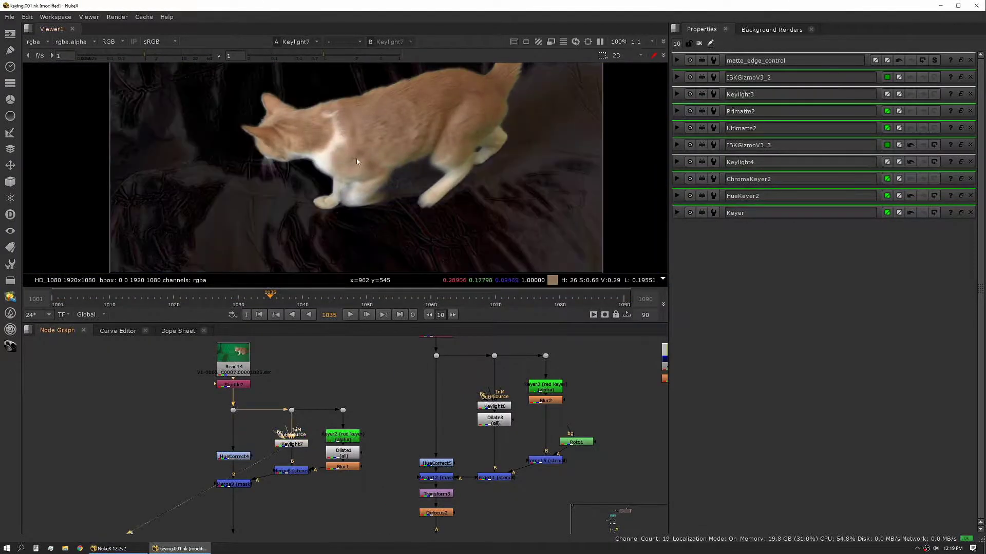
{"action": "key", "text": "a"}
{"action": "key", "text": "a"}
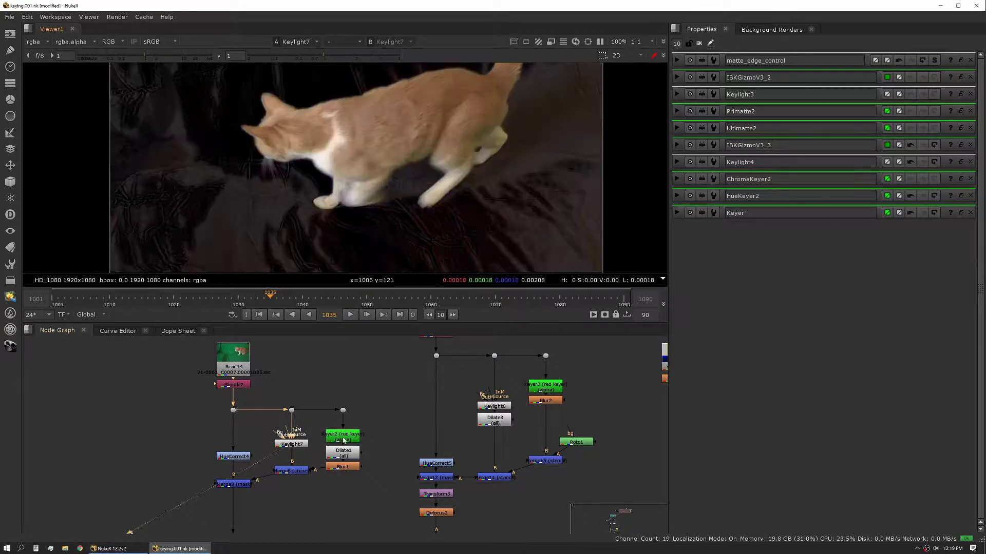
{"action": "key", "text": "2"}
{"action": "key", "text": "a"}
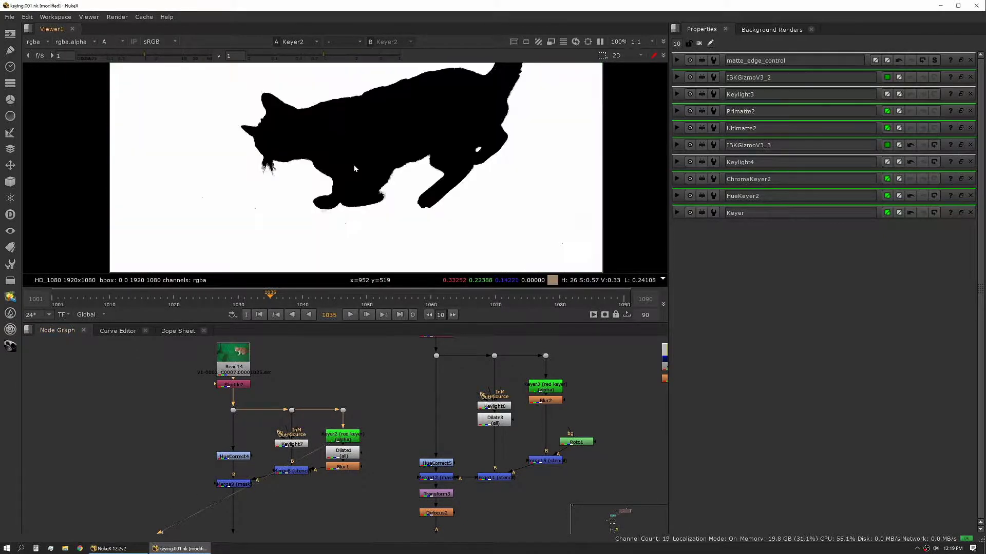
Inspect the Dilate1, Blur1 and Merge8 mattes, ending on the combined white cat matte.
{"action": "left_click", "coordinate": [353, 453]}
{"action": "key", "text": "1"}
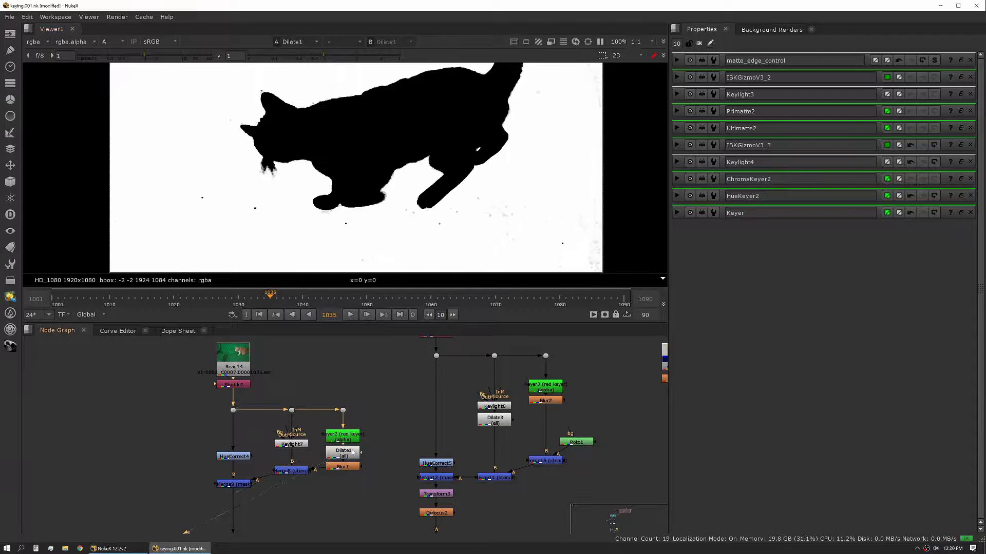
{"action": "left_click", "coordinate": [354, 468]}
{"action": "key", "text": "1"}
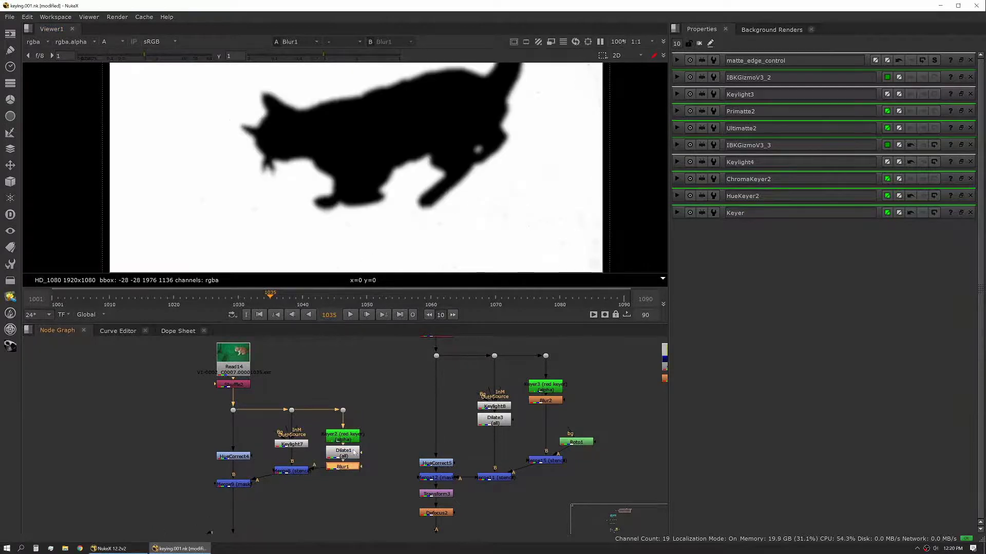
{"action": "left_click", "coordinate": [297, 471]}
{"action": "key", "text": "1"}
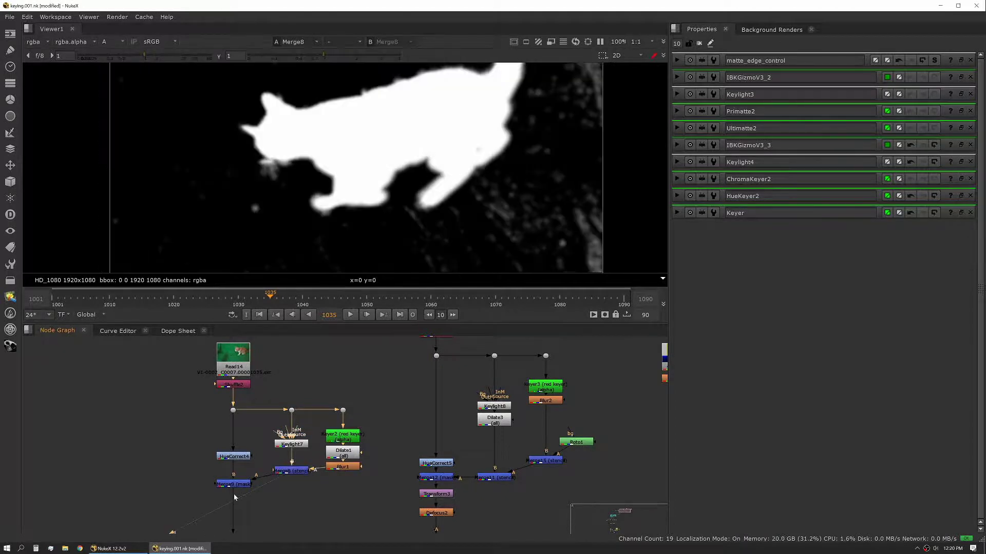
View the Merge9 keyed cat in colour.
{"action": "left_click", "coordinate": [233, 485]}
{"action": "key", "text": "1"}
{"action": "key", "text": "a"}
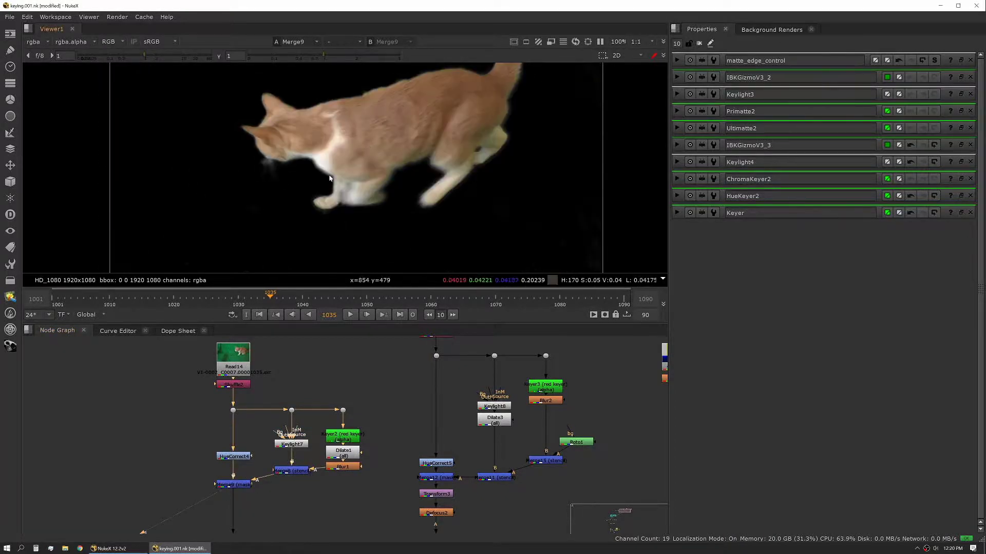
Display the raw green-screen hand footage from Shuffle3.
{"action": "middle_click_drag", "start_coordinate": [364, 486], "coordinate": [331, 524]}
{"action": "left_click", "coordinate": [405, 372]}
{"action": "key", "text": "1"}
{"action": "middle_click_drag", "start_coordinate": [219, 454], "coordinate": [341, 383]}
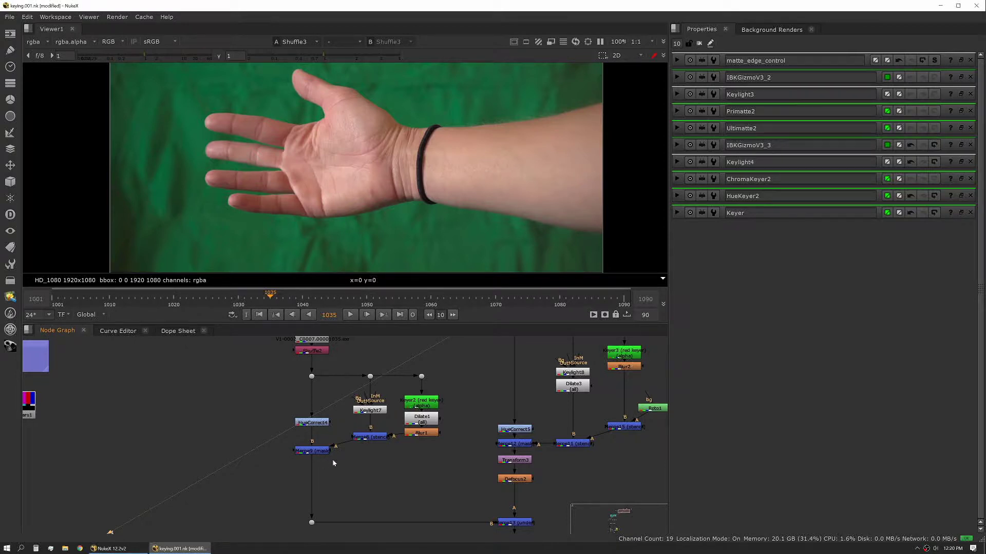
Fit the node graph and inspect the Dilate3 and Blur2 alpha mattes.
{"action": "key", "text": "f"}
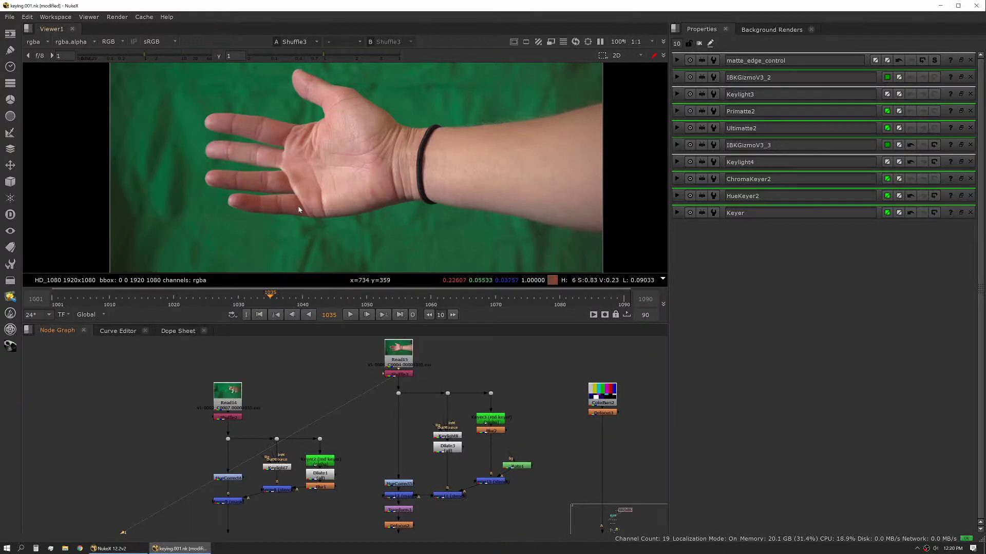
{"action": "left_click", "coordinate": [455, 444]}
{"action": "key", "text": "1"}
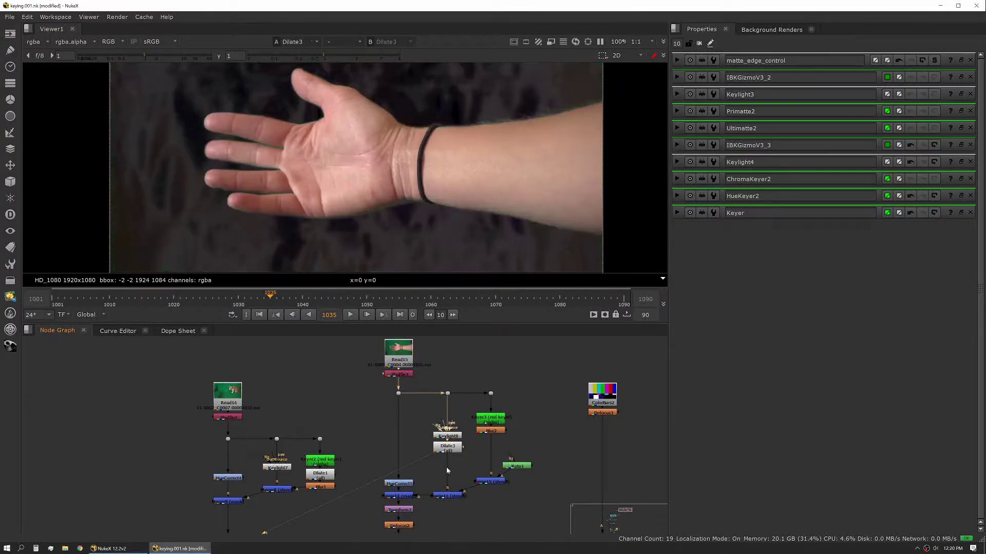
{"action": "key", "text": "a"}
{"action": "key", "text": "a"}
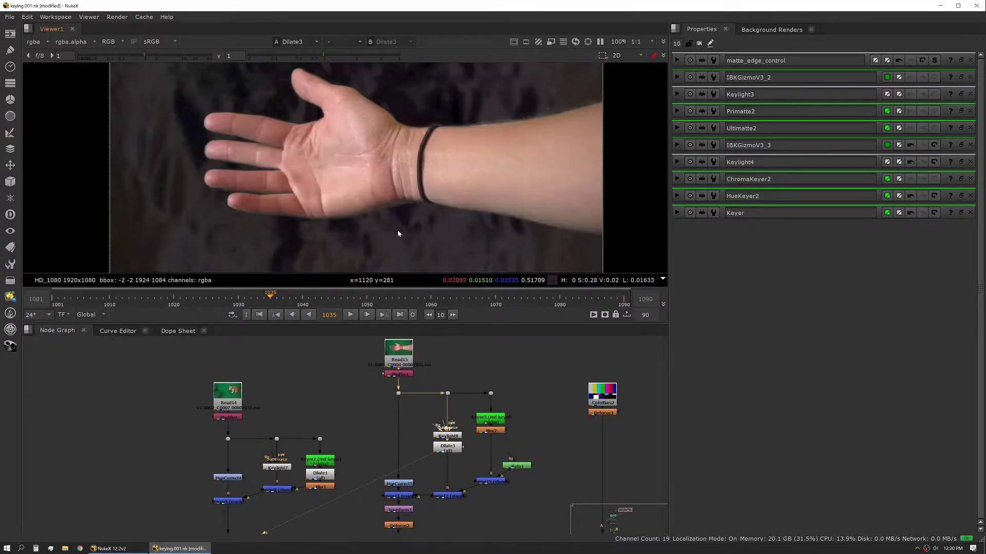
{"action": "left_click", "coordinate": [491, 430]}
{"action": "key", "text": "1"}
{"action": "key", "text": "a"}
{"action": "key", "text": "a"}
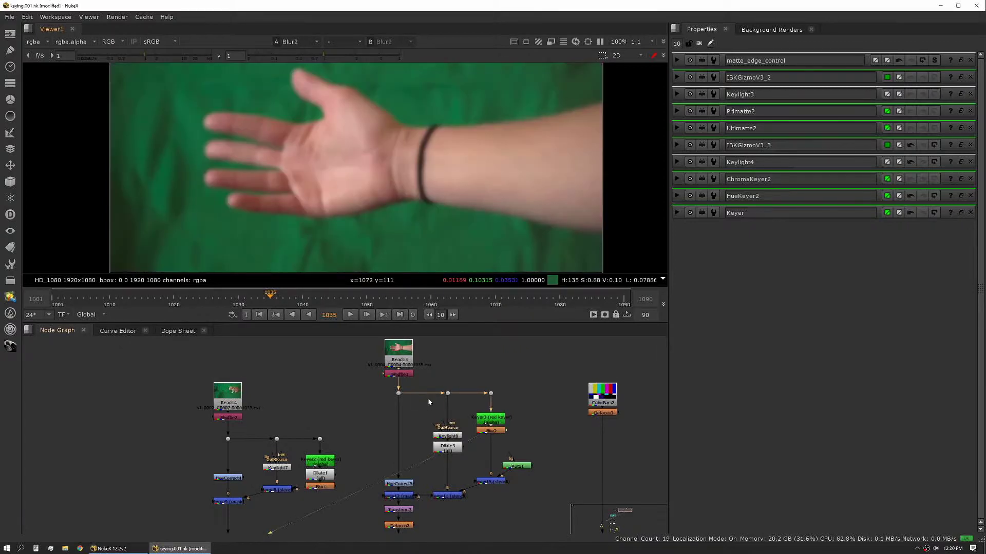
{"action": "key", "text": "a"}
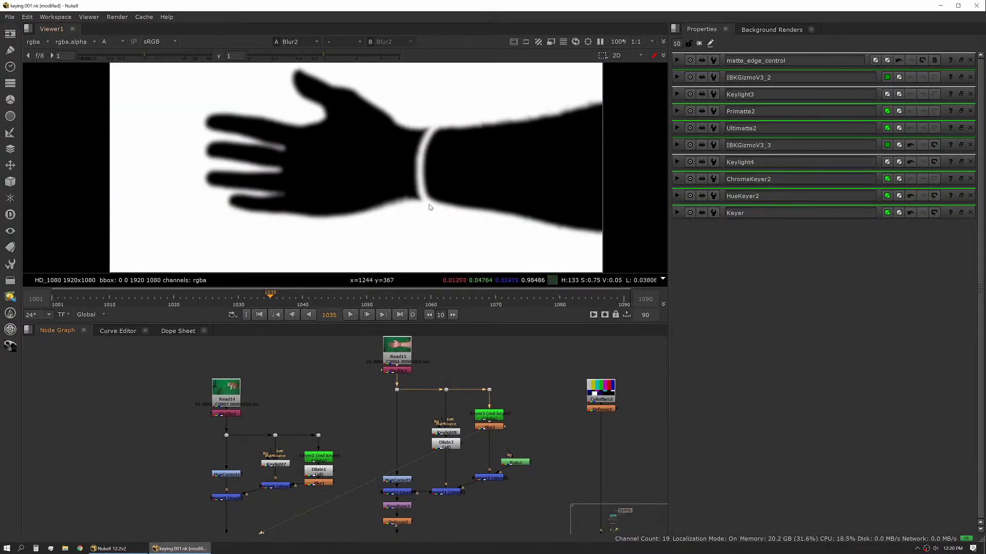
Inspect the Merge15 combined matte and the Merge11 matte.
{"action": "left_click", "coordinate": [496, 478]}
{"action": "key", "text": "1"}
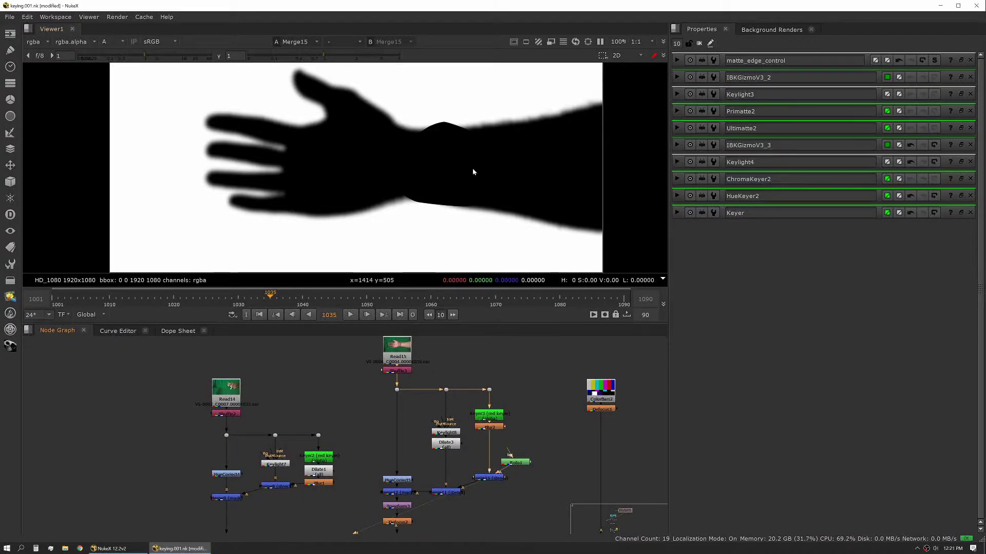
{"action": "key", "text": "a"}
{"action": "key", "text": "a"}
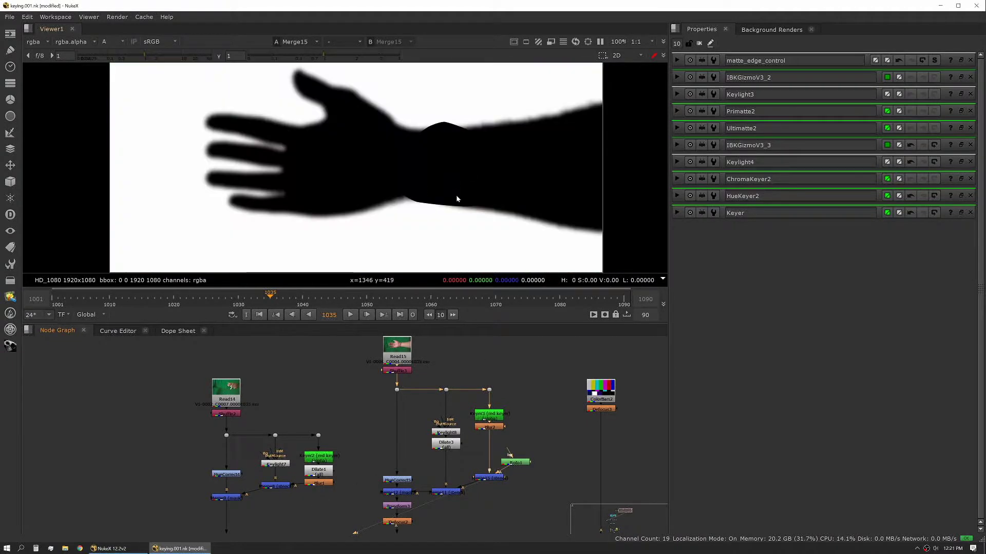
{"action": "left_click", "coordinate": [446, 492]}
{"action": "key", "text": "1"}
{"action": "key", "text": "a"}
{"action": "key", "text": "a"}
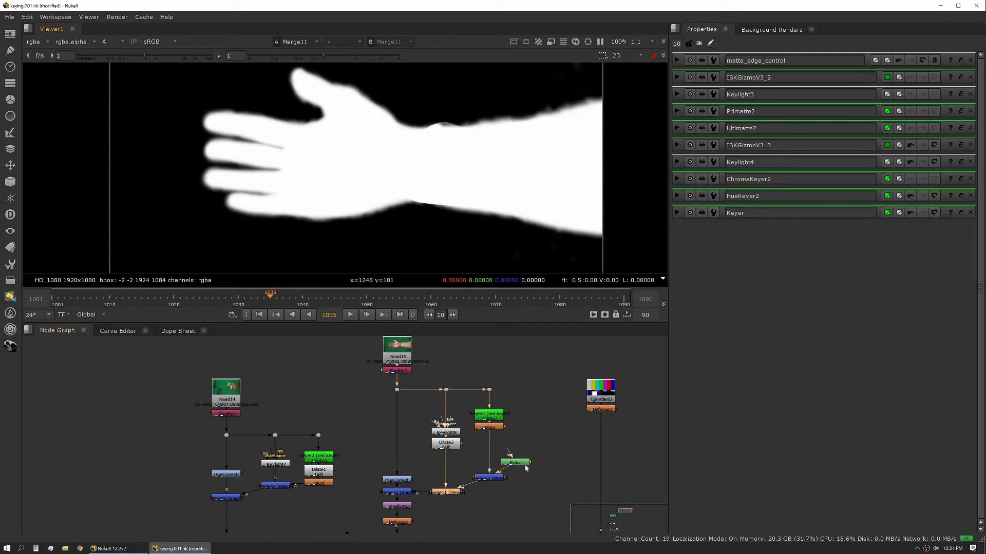
Add a Blur under Roto1 with size 16.5.
{"action": "left_click_drag", "start_coordinate": [525, 469], "coordinate": [526, 463]}
{"action": "key", "text": "b"}
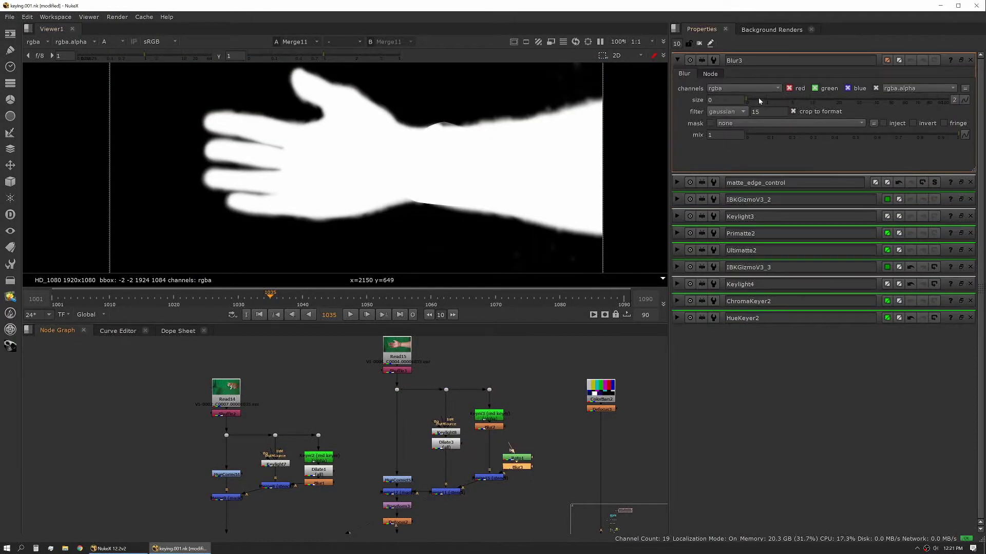
{"action": "left_click_drag", "start_coordinate": [760, 101], "coordinate": [828, 101]}
View the keyed hand in colour through Merge12.
{"action": "middle_click_drag", "start_coordinate": [398, 494], "coordinate": [446, 381]}
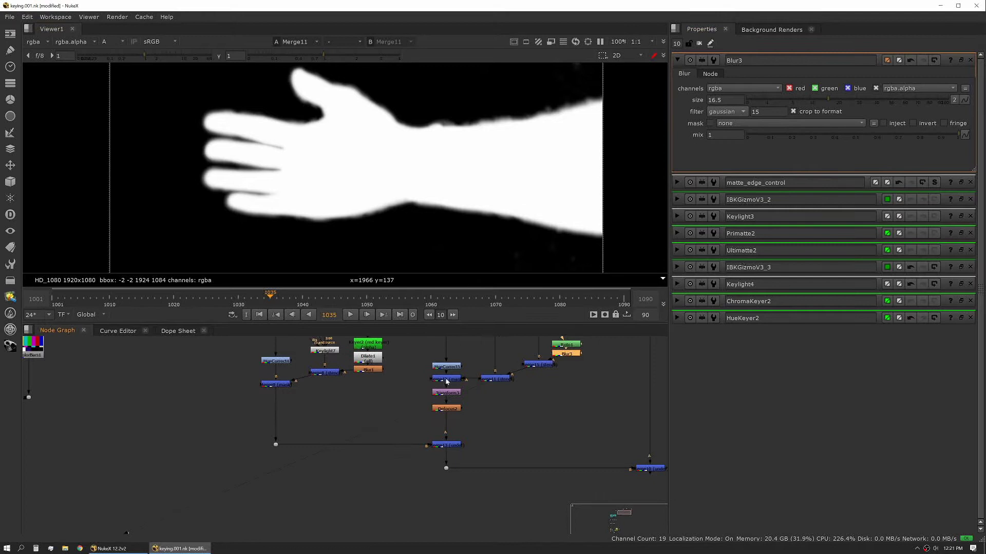
{"action": "left_click", "coordinate": [446, 380]}
{"action": "key", "text": "1"}
{"action": "key", "text": "a"}
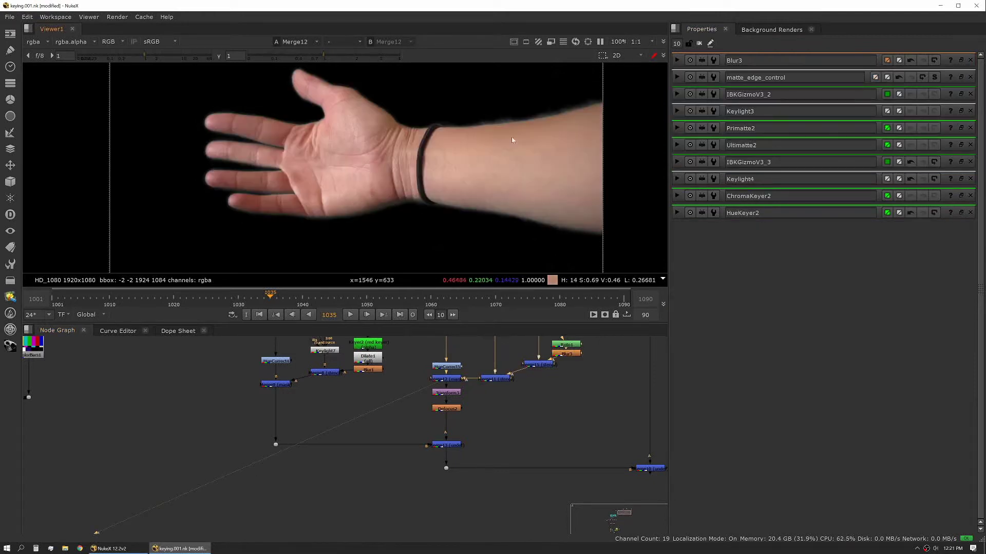
{"action": "scroll", "coordinate": [477, 126], "scroll_direction": "up", "scroll_amount": 5}
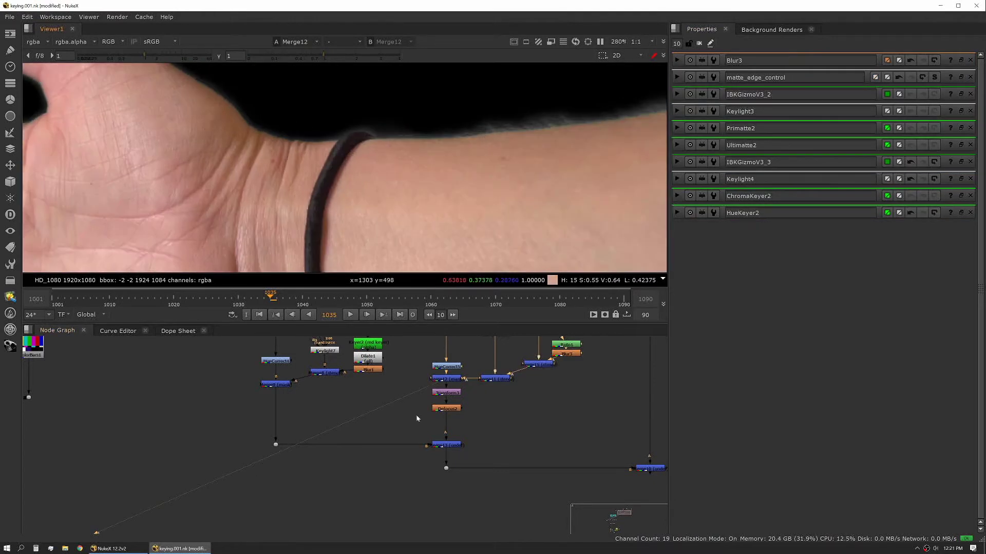
View the defocused hand from Defocus2, then select Merge13.
{"action": "left_click", "coordinate": [446, 408]}
{"action": "key", "text": "1"}
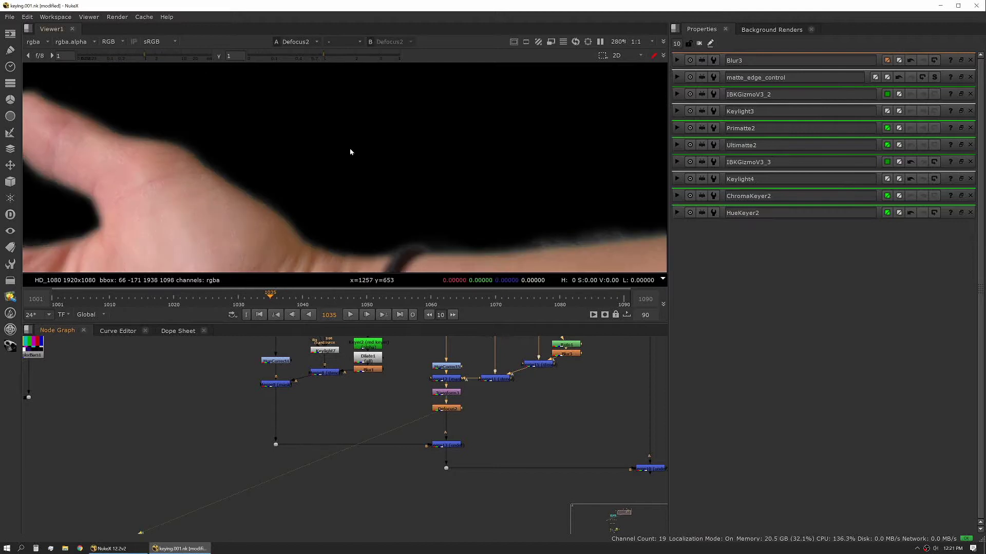
{"action": "scroll", "coordinate": [351, 152], "scroll_direction": "down", "scroll_amount": 4}
{"action": "left_click", "coordinate": [454, 447]}
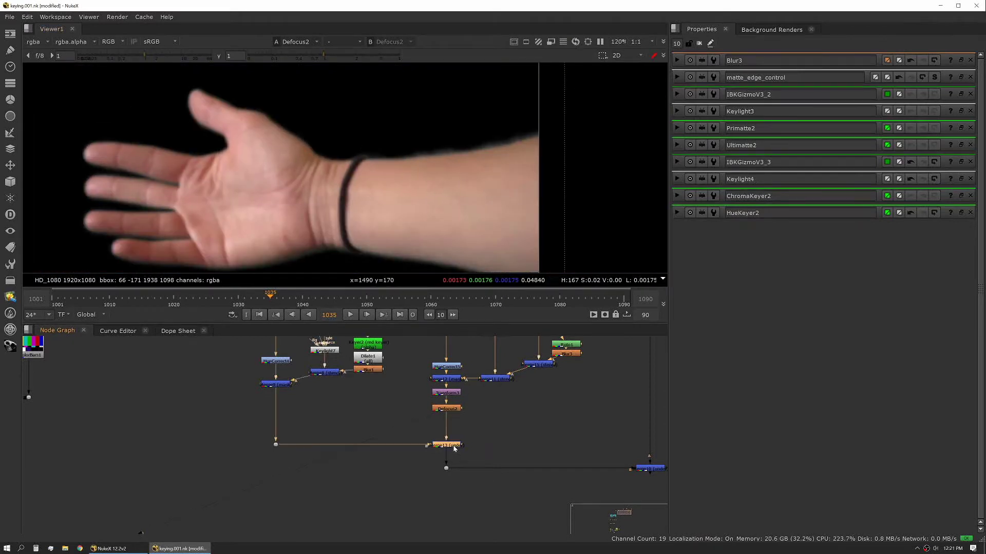
View the cat on the hand in Merge13, then Merge10's final composite and its alpha.
{"action": "key", "text": "1"}
{"action": "scroll", "coordinate": [301, 187], "scroll_direction": "down", "scroll_amount": 1}
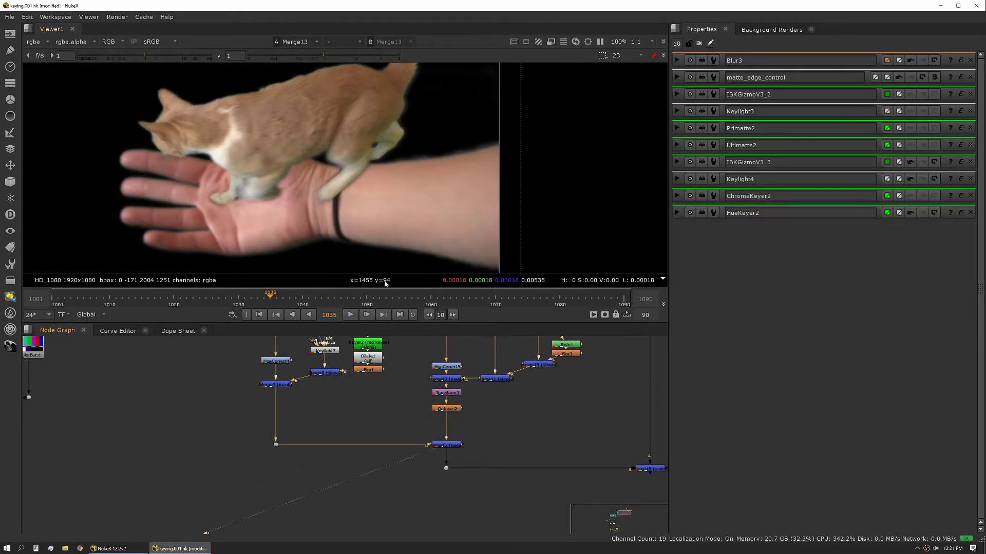
{"action": "middle_click_drag", "start_coordinate": [533, 388], "coordinate": [466, 408]}
{"action": "middle_click_drag", "start_coordinate": [537, 385], "coordinate": [444, 362]}
{"action": "left_click", "coordinate": [485, 470]}
{"action": "key", "text": "1"}
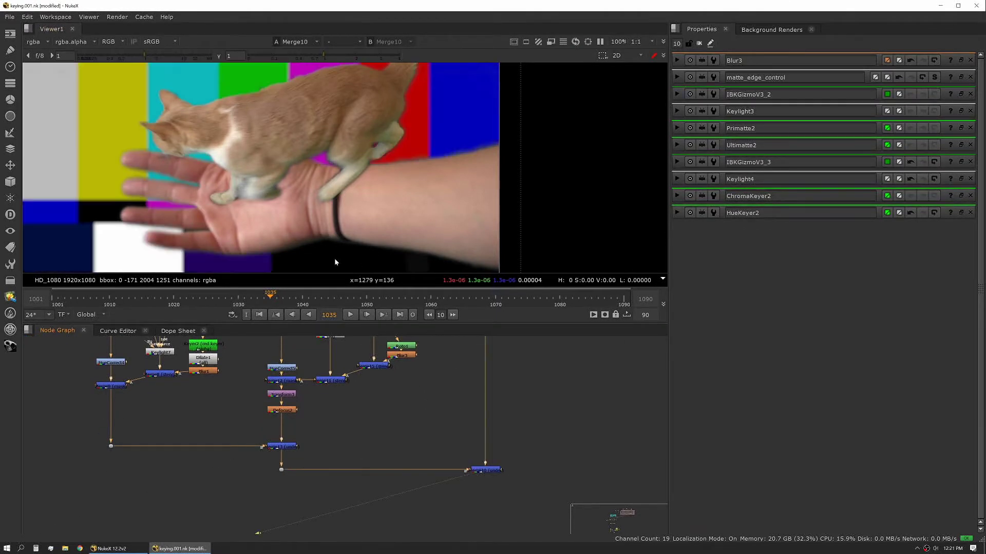
{"action": "key", "text": "a"}
{"action": "key", "text": "a"}
Zoom the viewer out to 50% to show the whole frame.
{"action": "scroll", "coordinate": [291, 210], "scroll_direction": "down", "scroll_amount": 3}
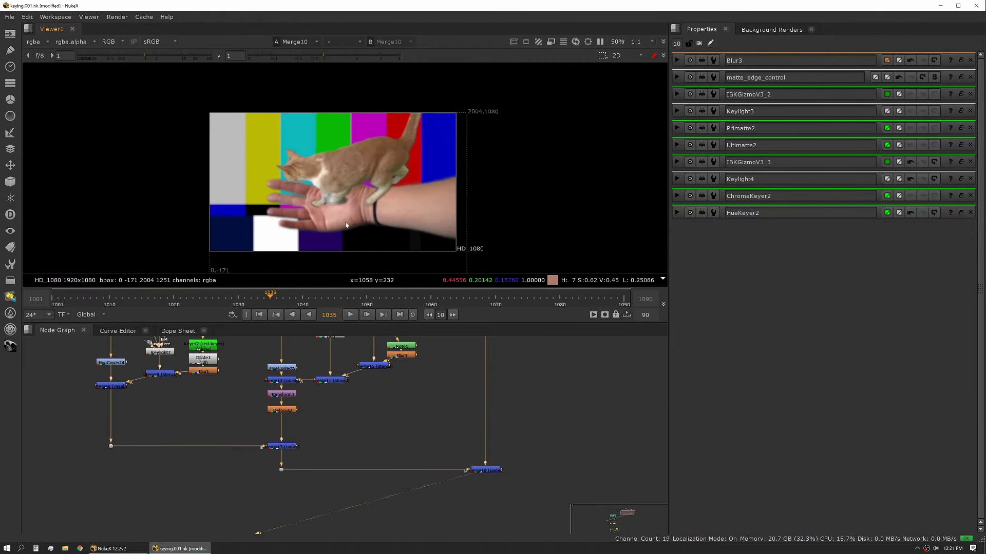
{"action": "scroll", "coordinate": [316, 388], "scroll_direction": "down", "scroll_amount": 3}
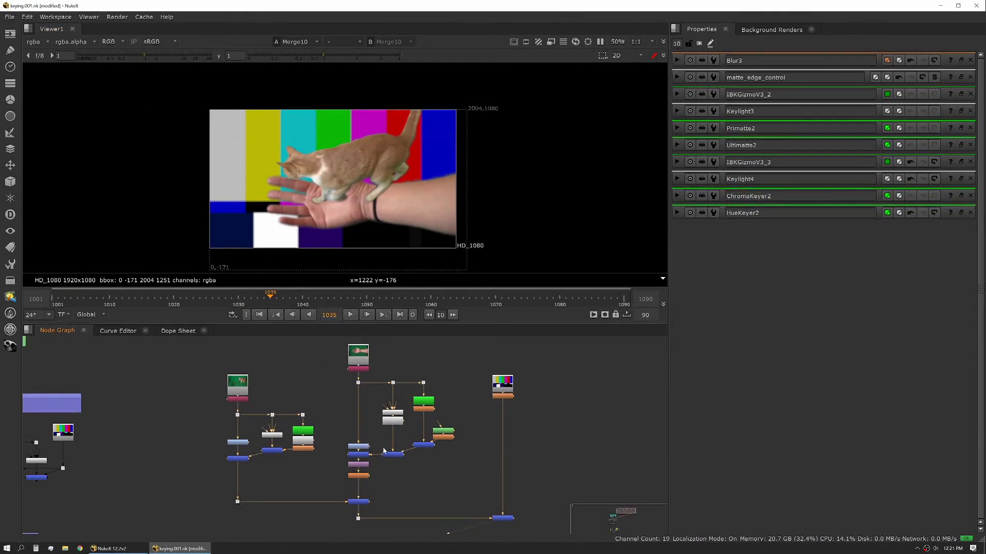
{"action": "middle_click_drag", "start_coordinate": [384, 451], "coordinate": [382, 449]}
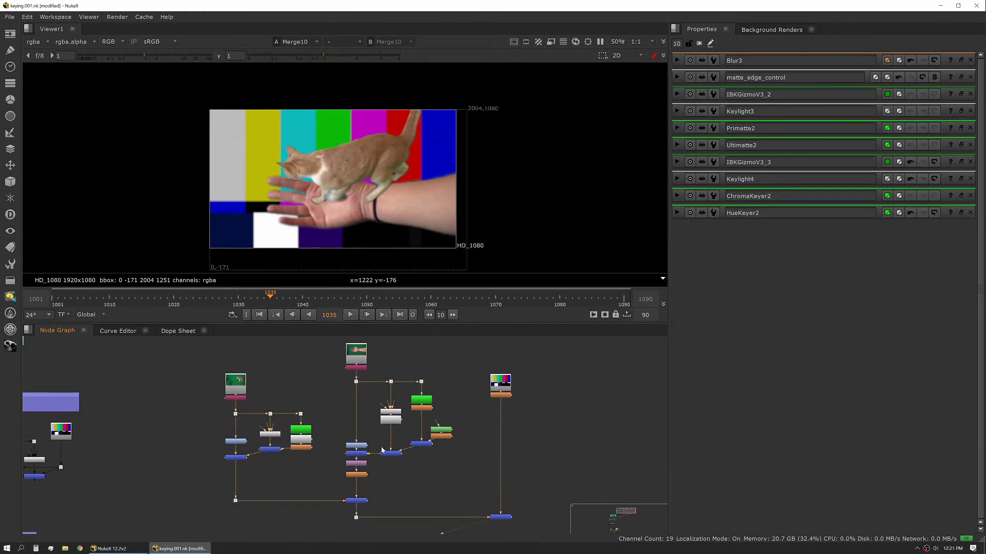